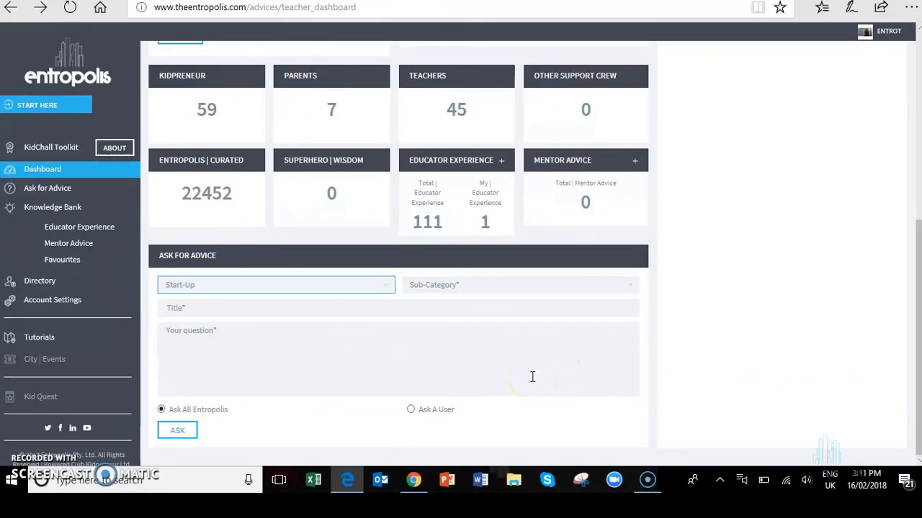
- Scroll back to the top of the dashboard, showing the educator profile and Club Kidpreneur team
scroll(823, 345, "up", 5)
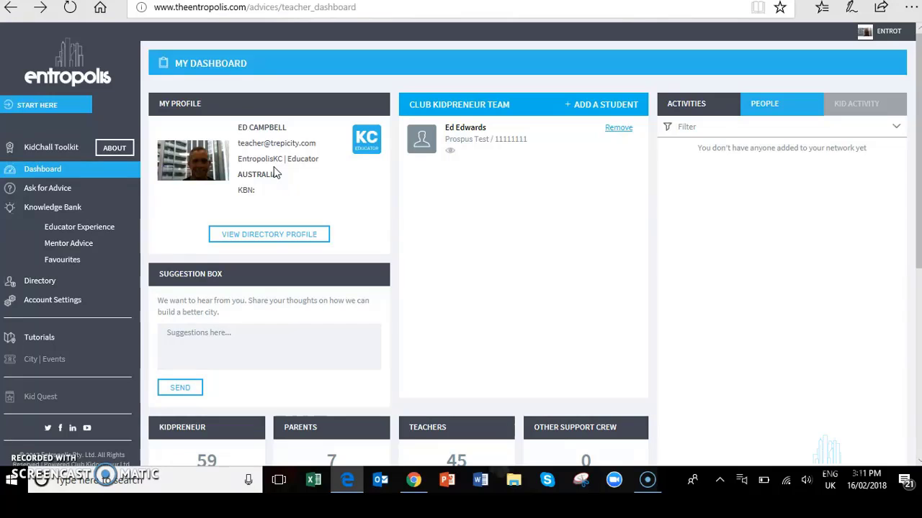
left_click(265, 235)
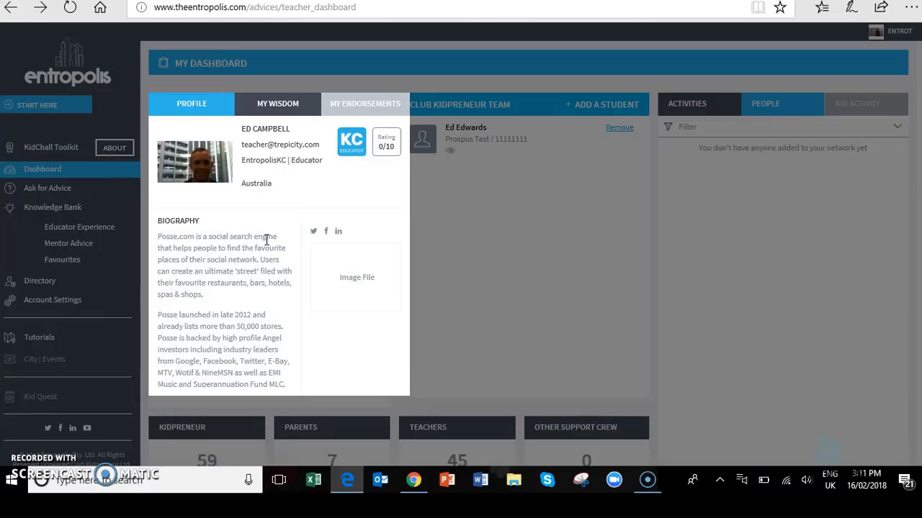
left_click(339, 235)
left_click(386, 155)
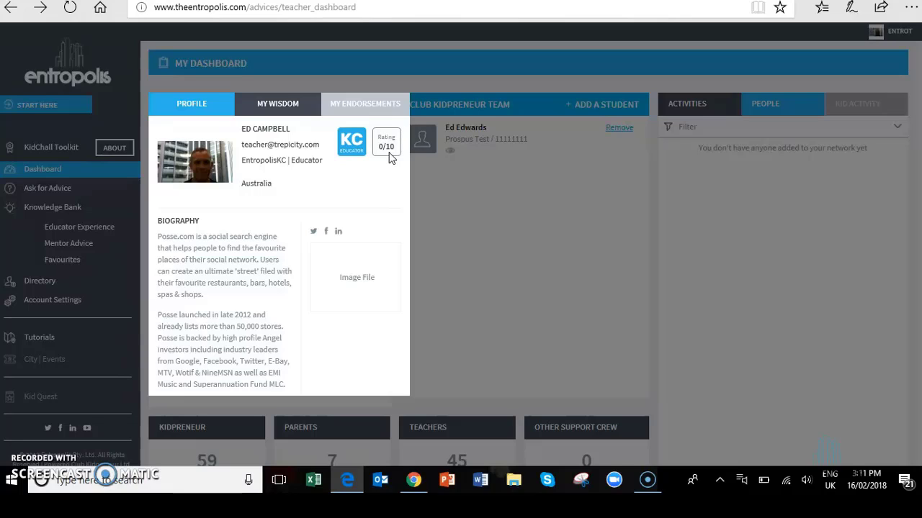
left_click(288, 105)
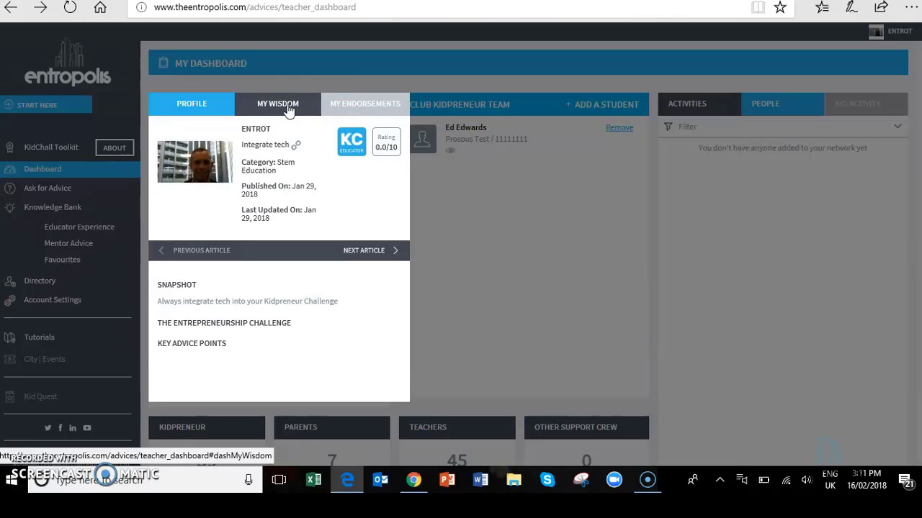
left_click(351, 105)
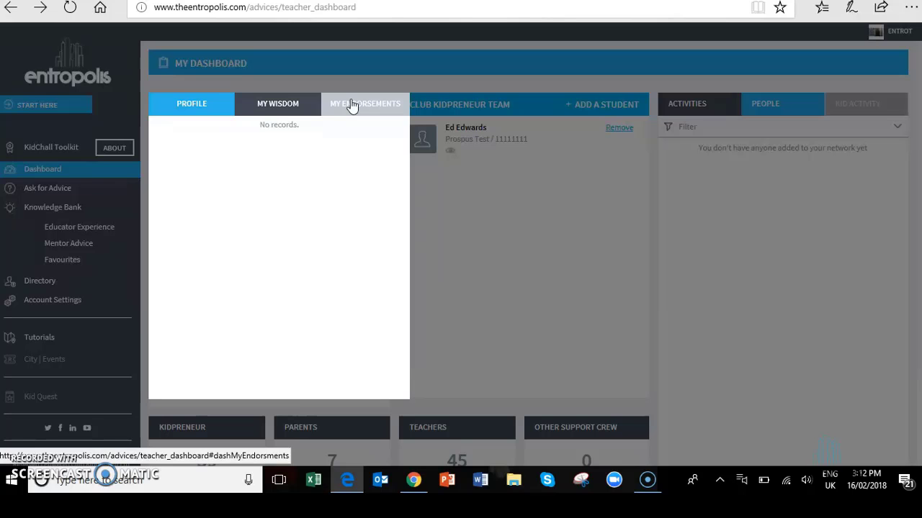
left_click(530, 147)
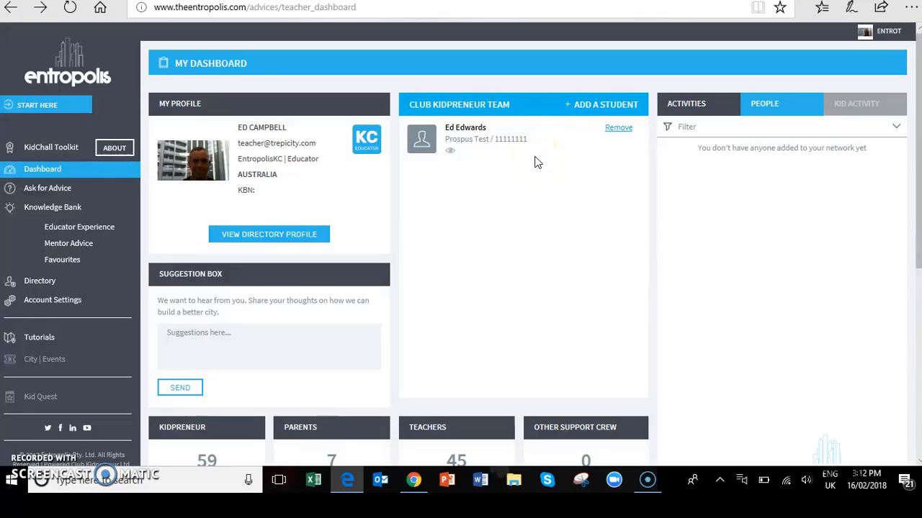
- Open the blank Add a Student form, explore its fields, and scroll to its lower fields
left_click(624, 108)
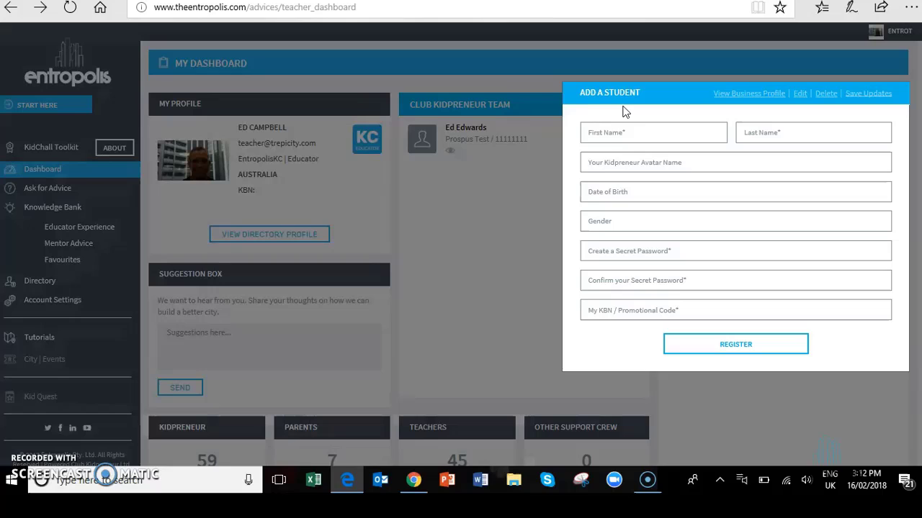
left_click(634, 143)
left_click(688, 229)
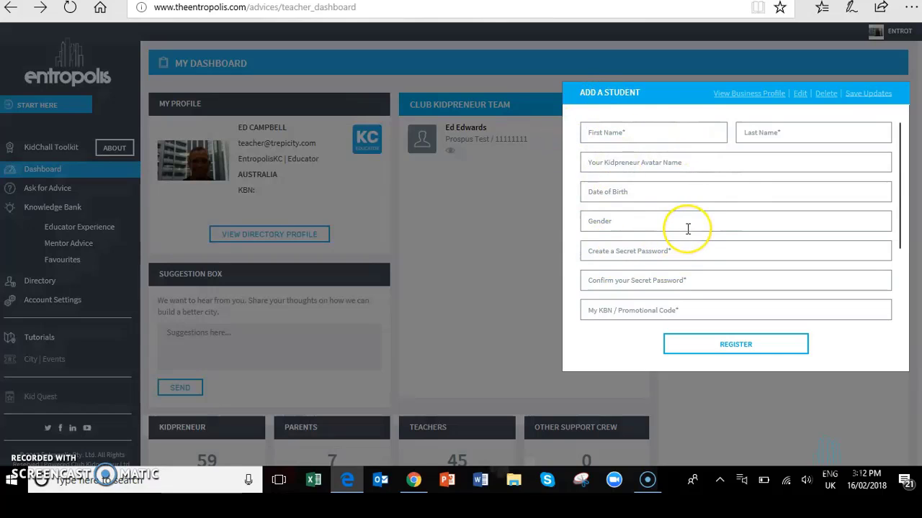
left_click(671, 166)
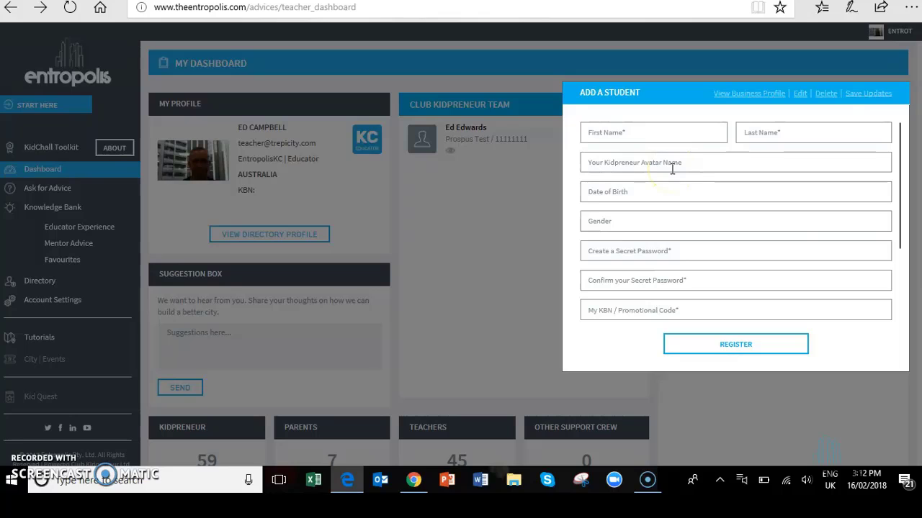
left_click(676, 169)
left_click(658, 185)
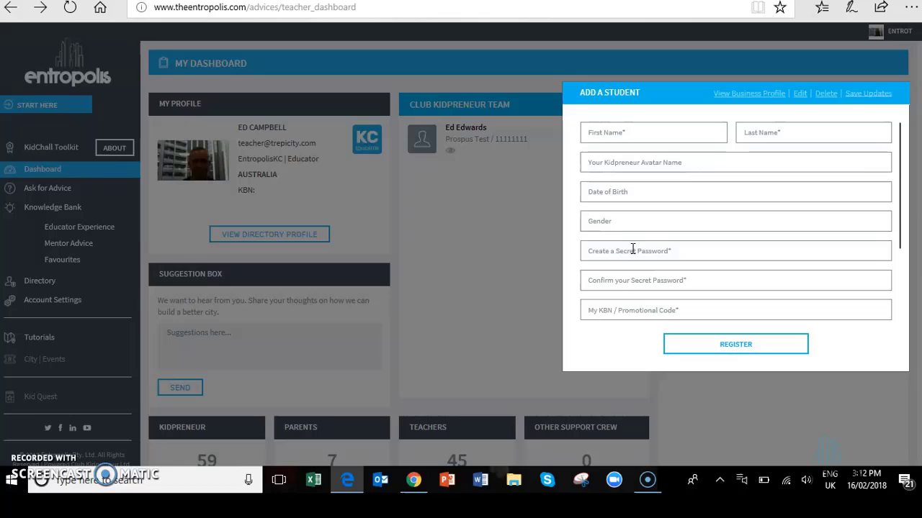
left_click(629, 311)
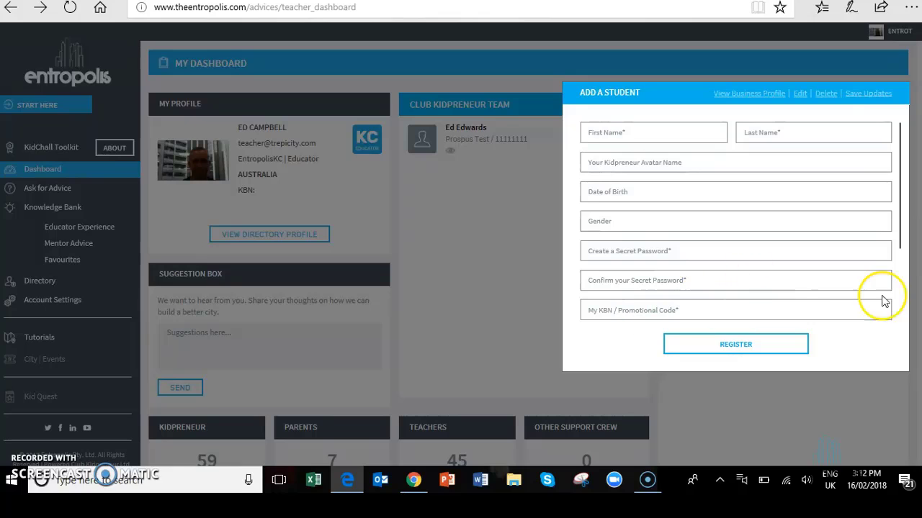
scroll(853, 301, "down", 1)
- Dismiss the Add a Student form without registering, leaving only Ed Edwards on the team
scroll(854, 302, "down", 2)
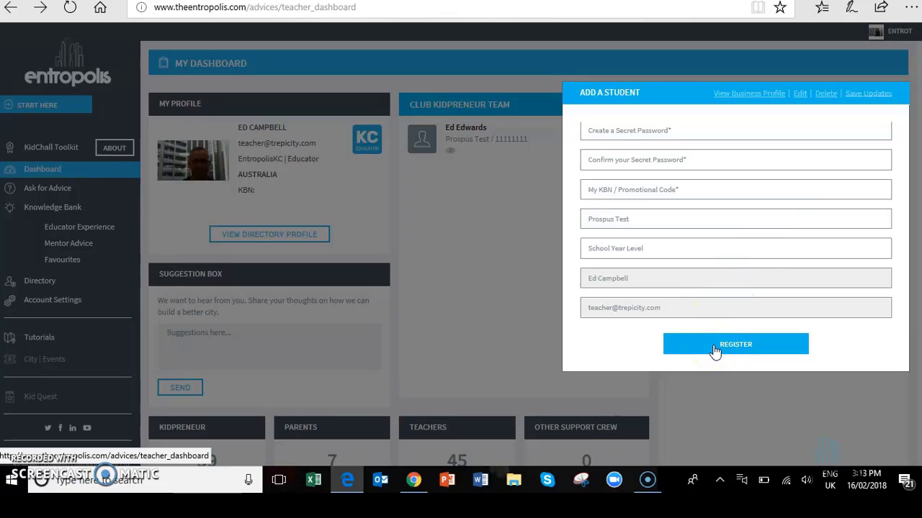
left_click(542, 286)
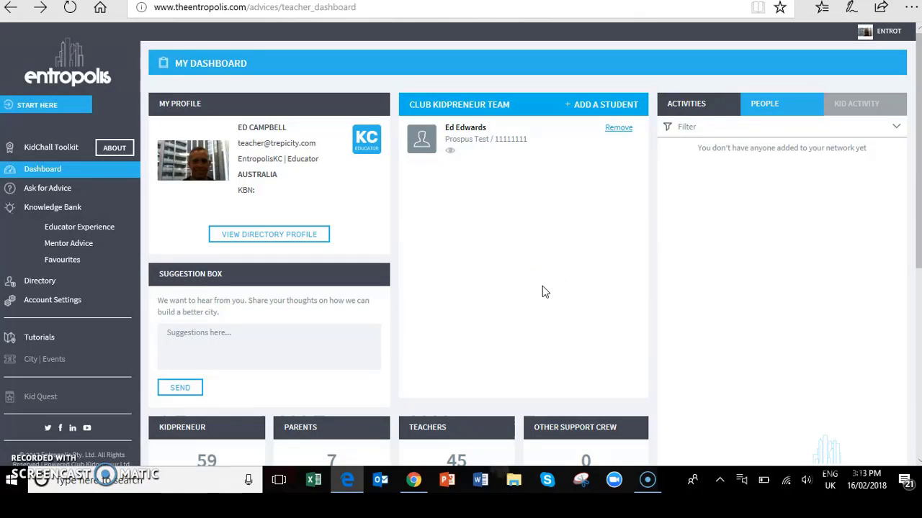
left_click(687, 104)
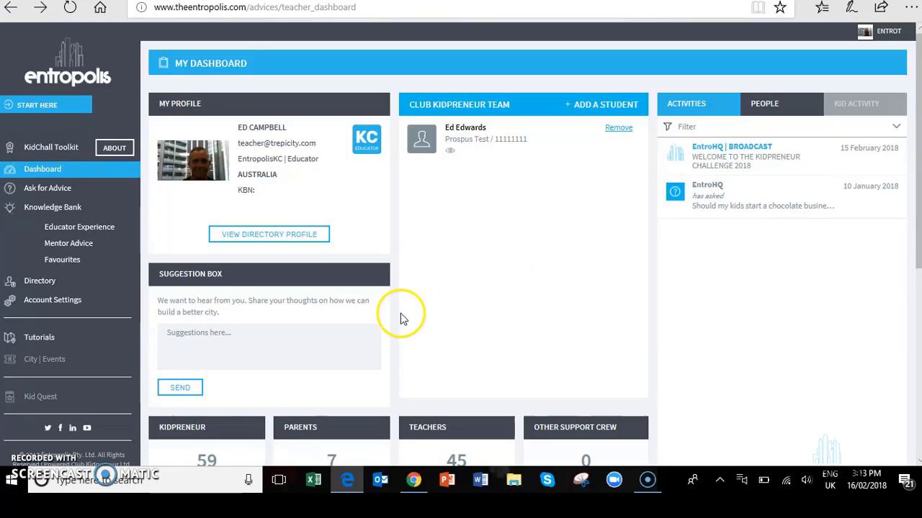
left_click(787, 108)
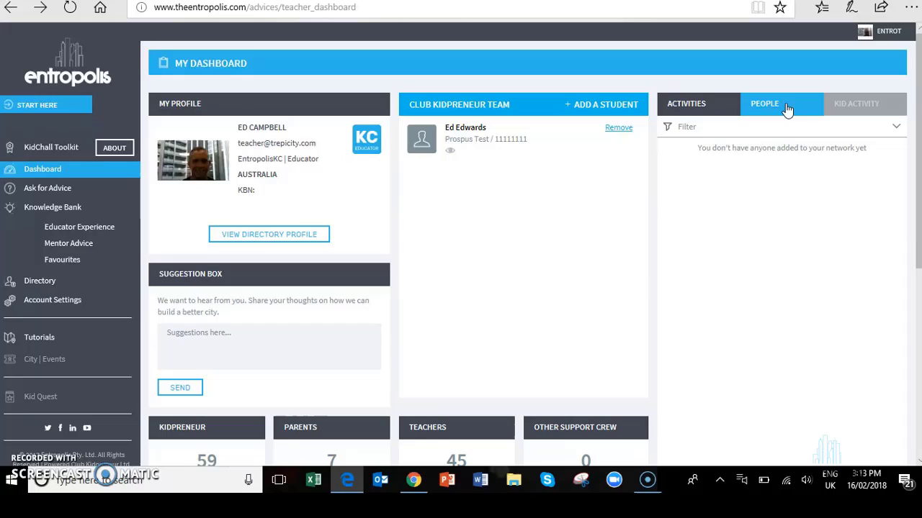
left_click(863, 106)
left_click(830, 108)
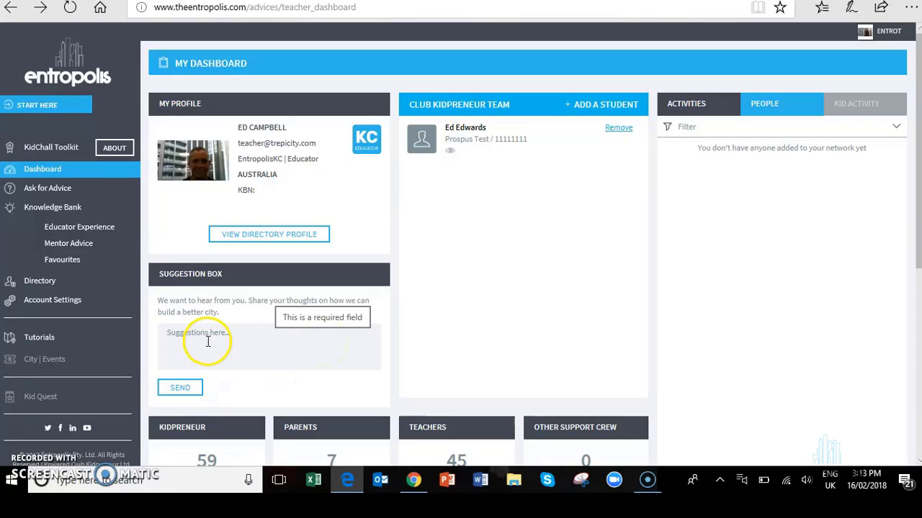
- Scroll past the suggestion box and stats tiles to the empty Ask for Advice form
scroll(425, 391, "down", 3)
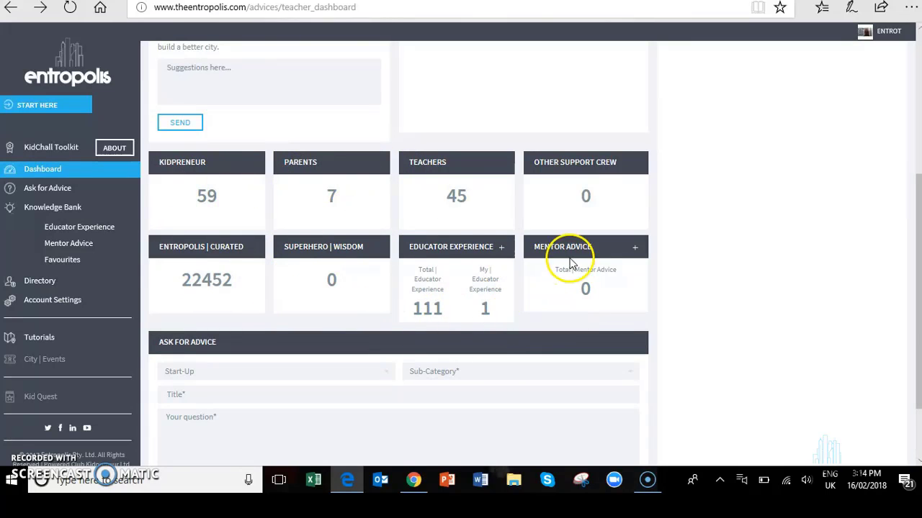
scroll(374, 308, "down", 1)
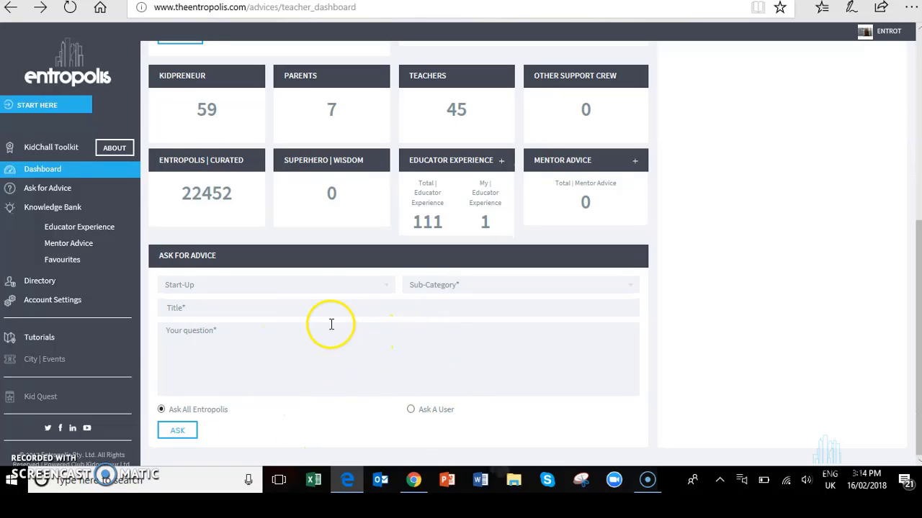
- Choose Future Of Education as the advice category and try submitting the otherwise empty form
left_click(336, 284)
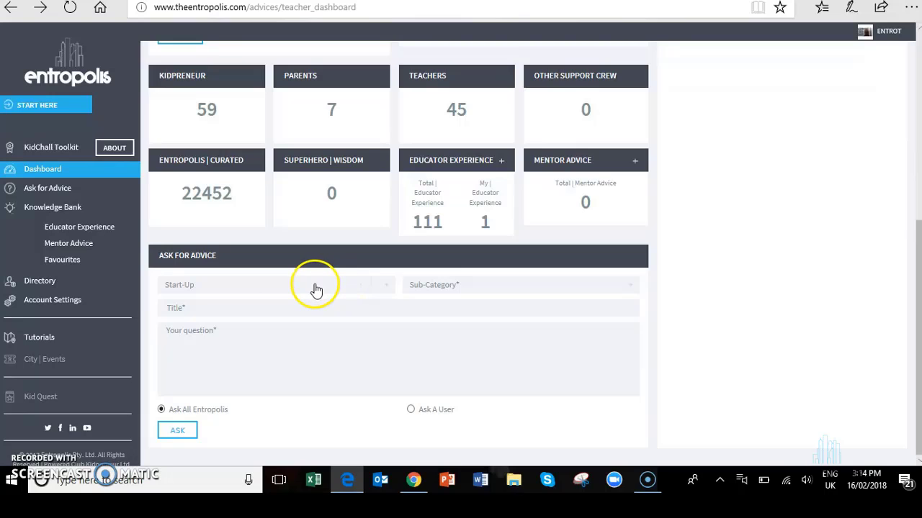
left_click(313, 288)
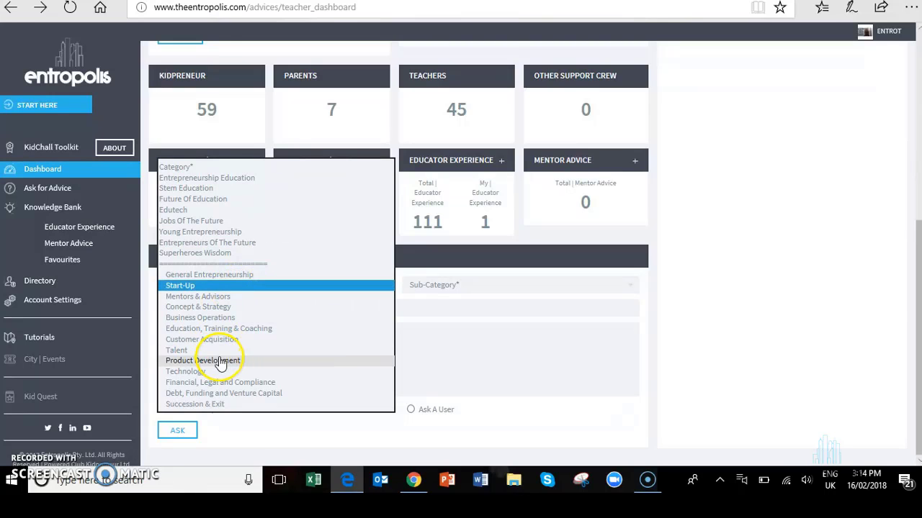
left_click(212, 199)
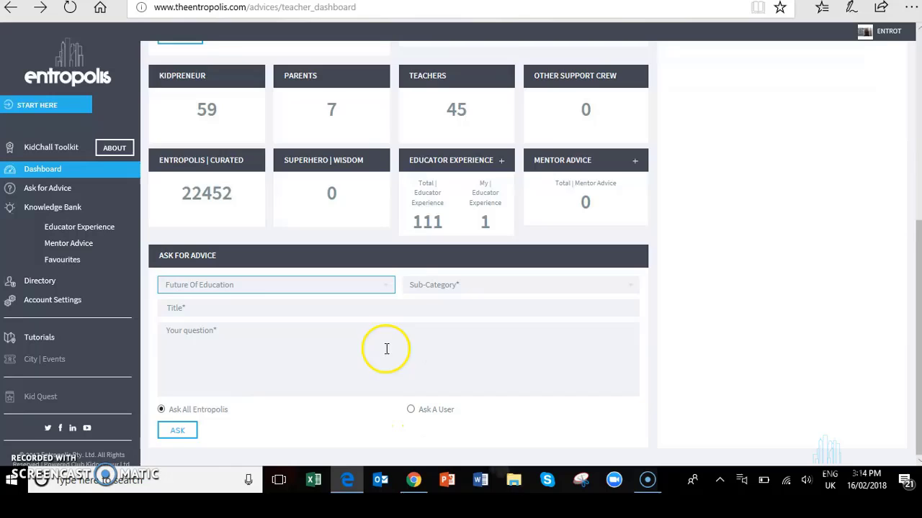
left_click(177, 436)
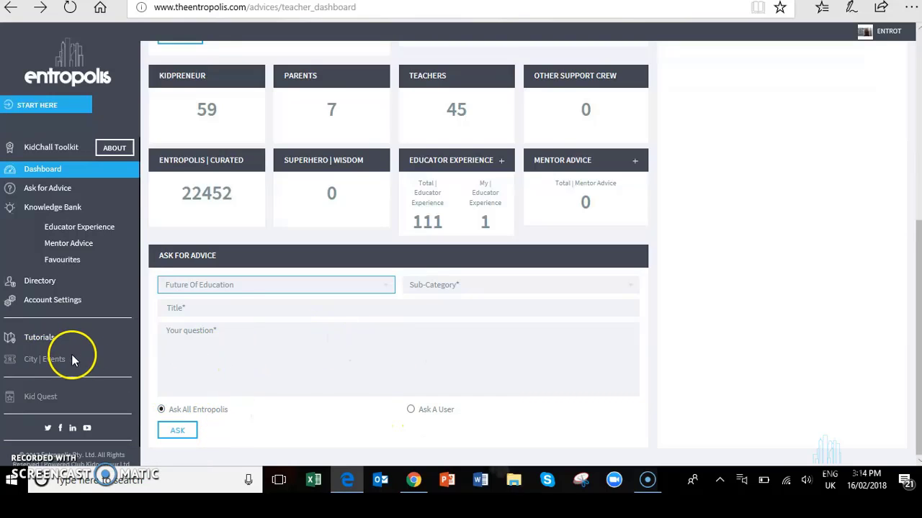